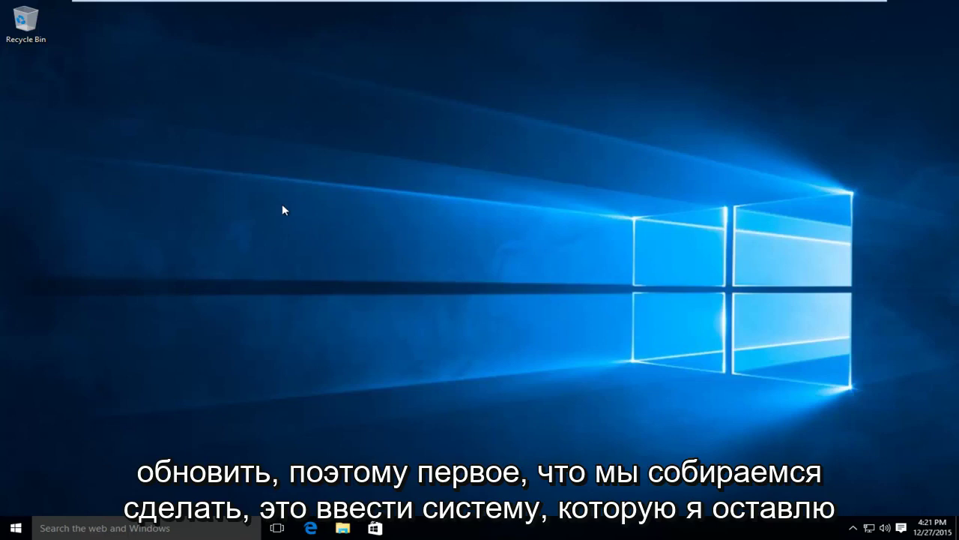
Search Windows for "system", open the System control panel page and bring up its advanced system settings.
click(15, 528)
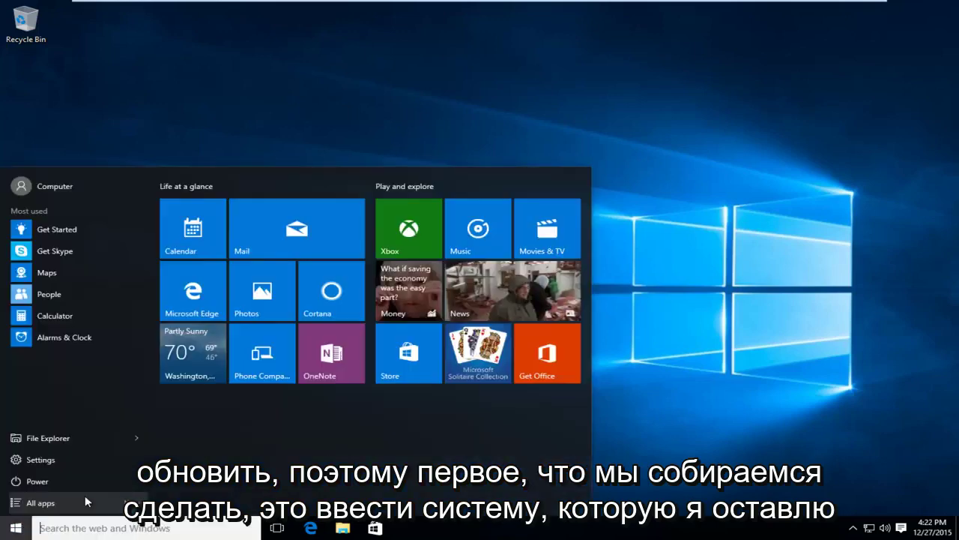
text(system)
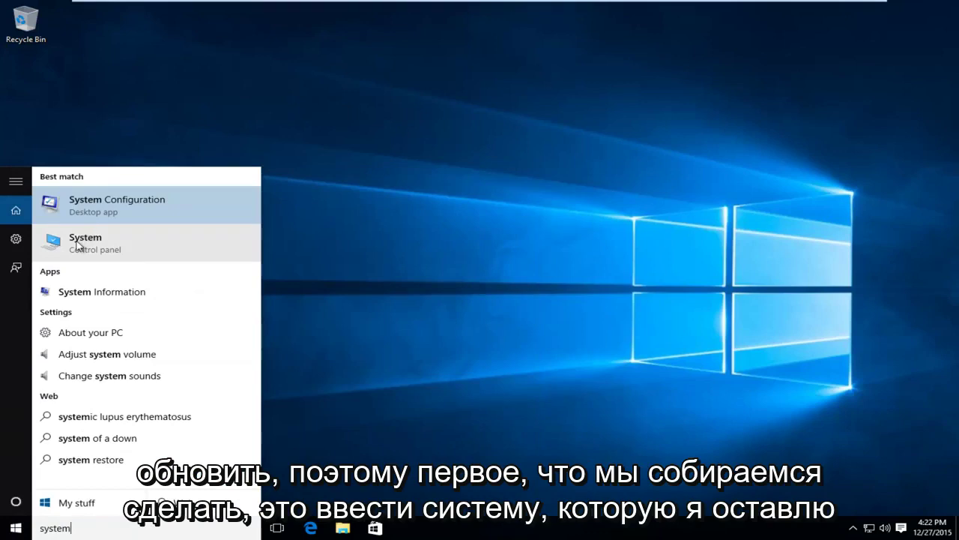
click(79, 246)
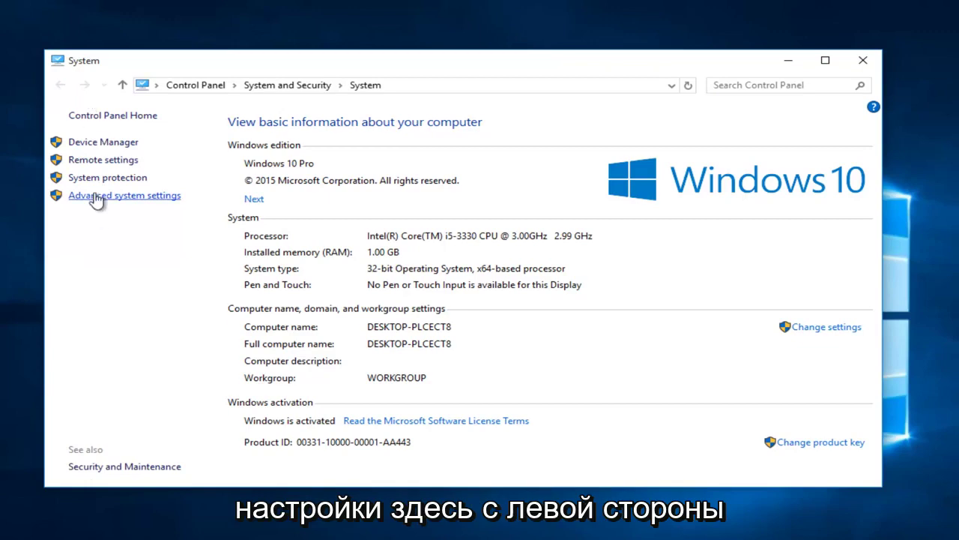
click(105, 195)
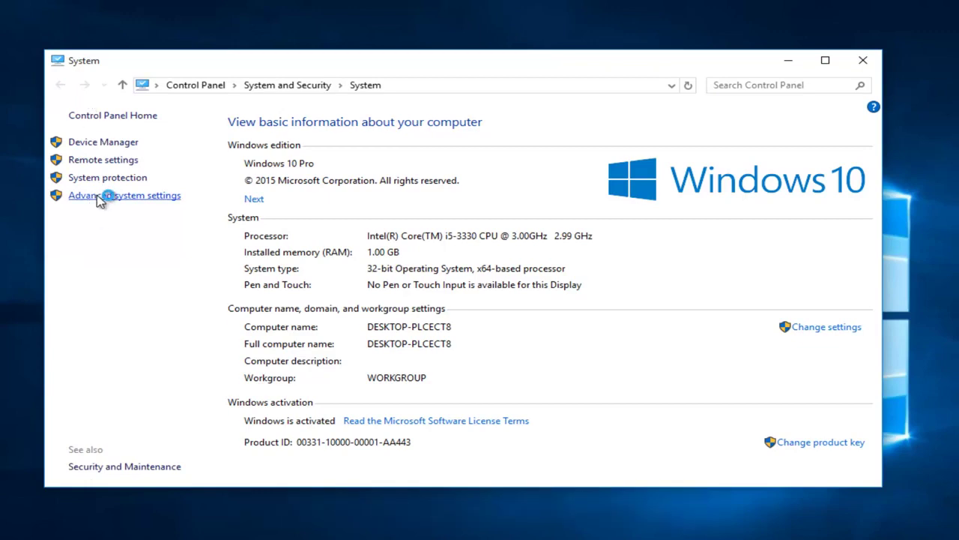
drag(122, 91, 347, 106)
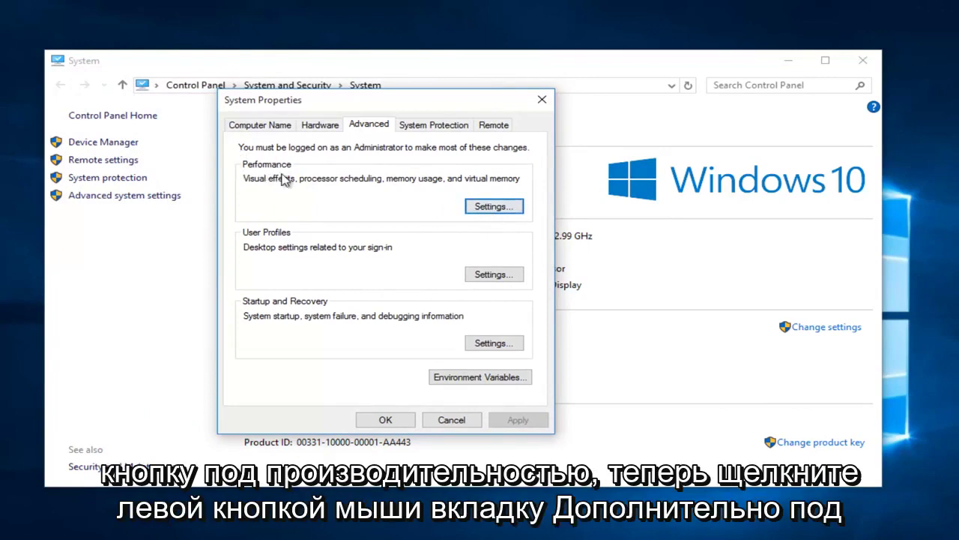
In the virtual memory settings, turn off automatic paging file management for all drives and choose a custom size for drive C:.
click(479, 208)
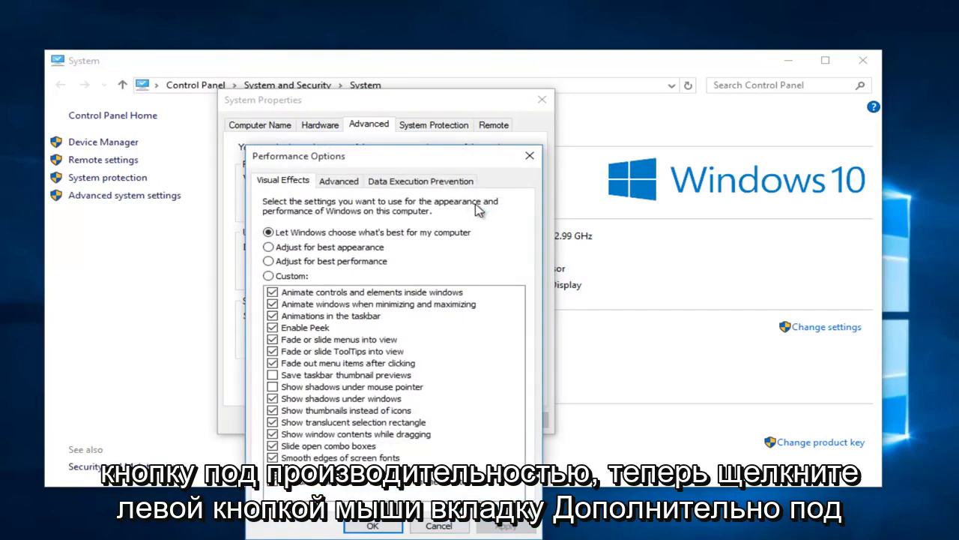
drag(429, 166, 430, 110)
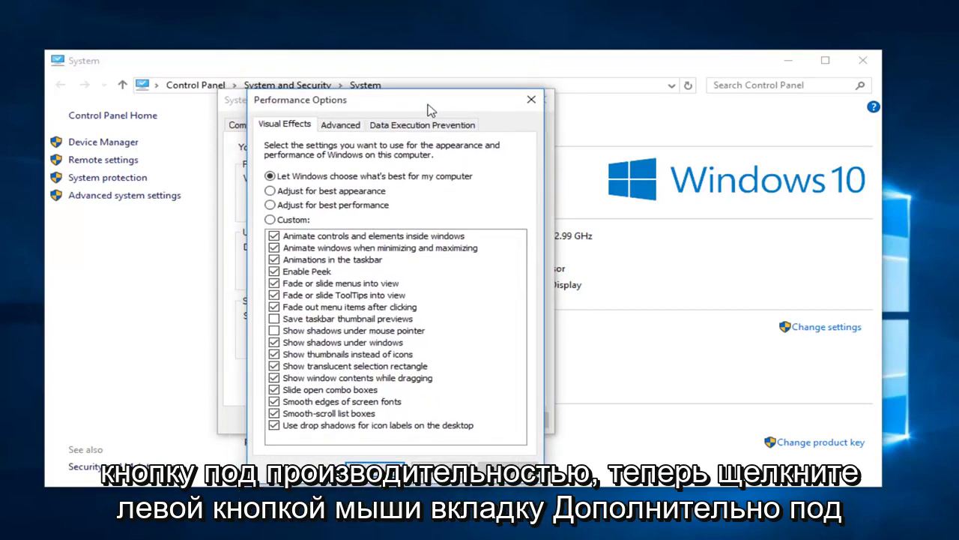
click(339, 129)
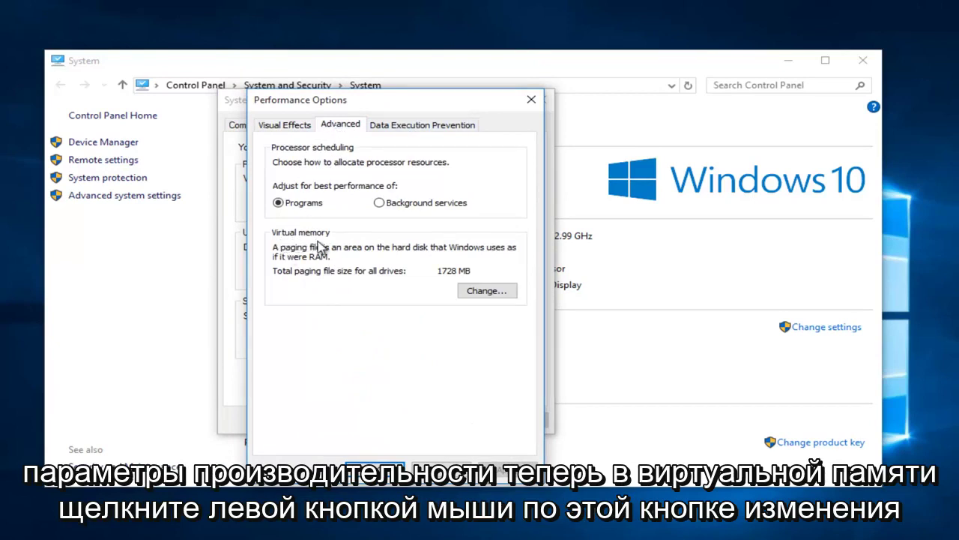
click(481, 293)
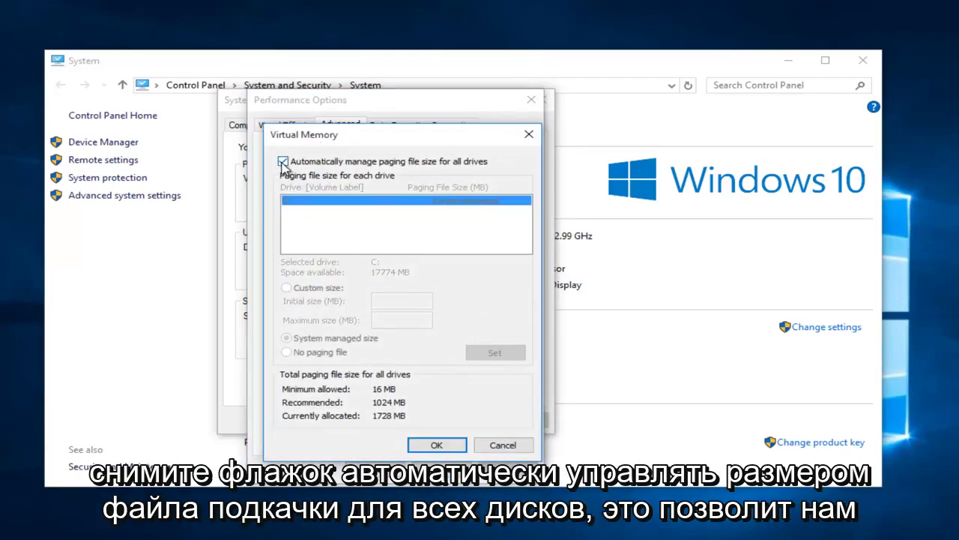
click(284, 162)
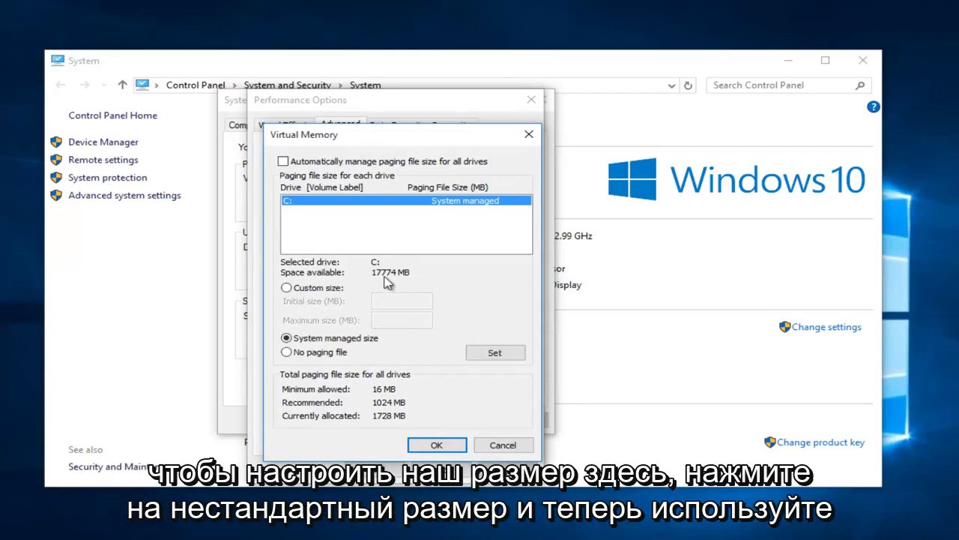
click(287, 291)
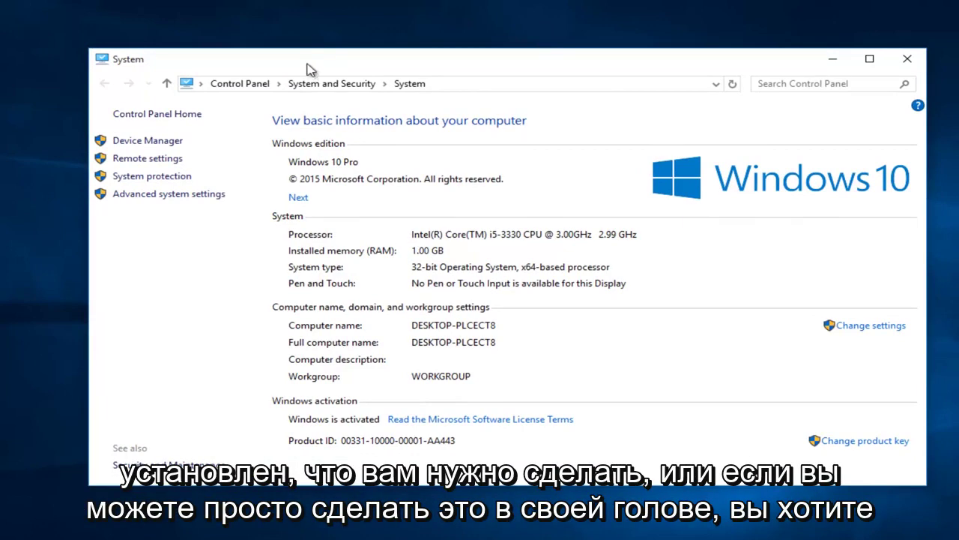
Open Calculator and move the System window so the installed memory can be read beside it.
key(super)
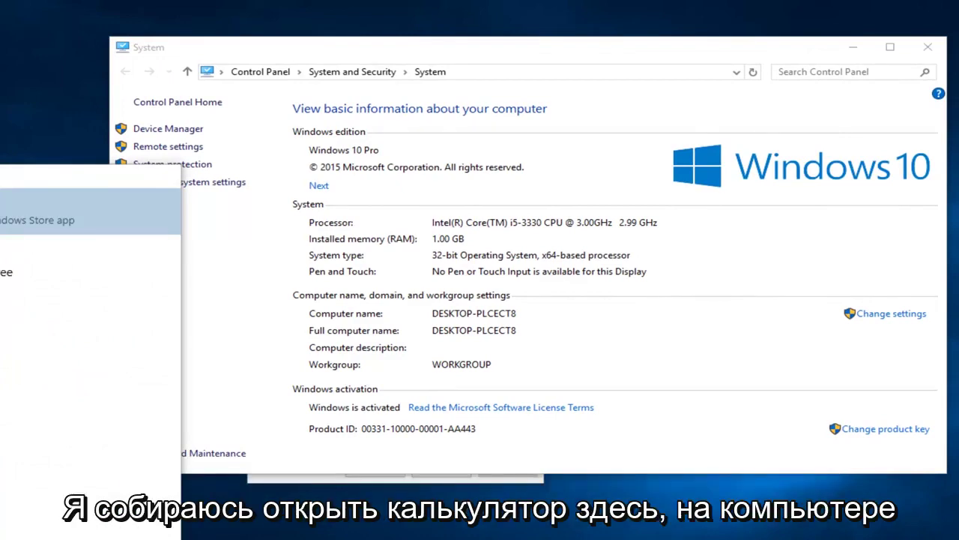
key(Return)
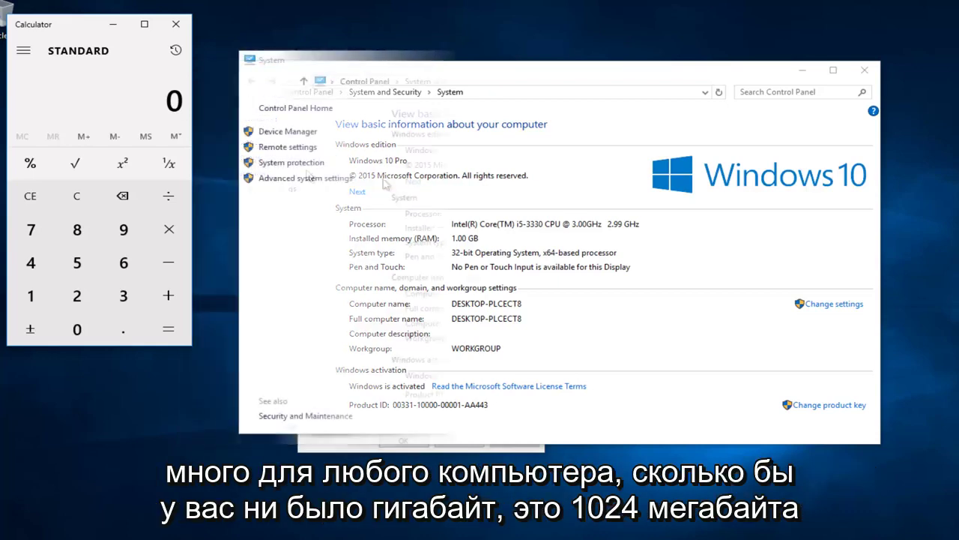
drag(307, 70, 364, 59)
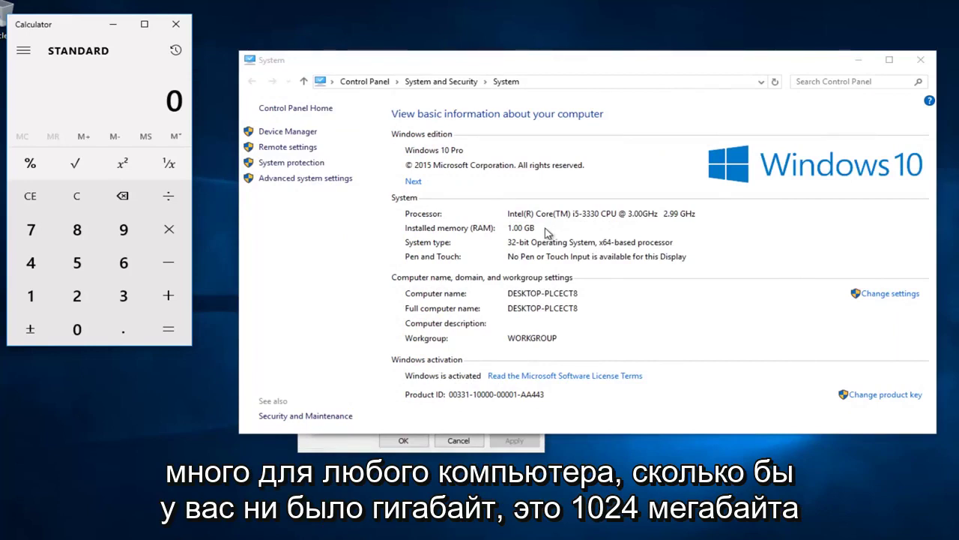
Calculate 1024 multiplied by 1.5 in Calculator to get the paging file size in megabytes.
text(10)
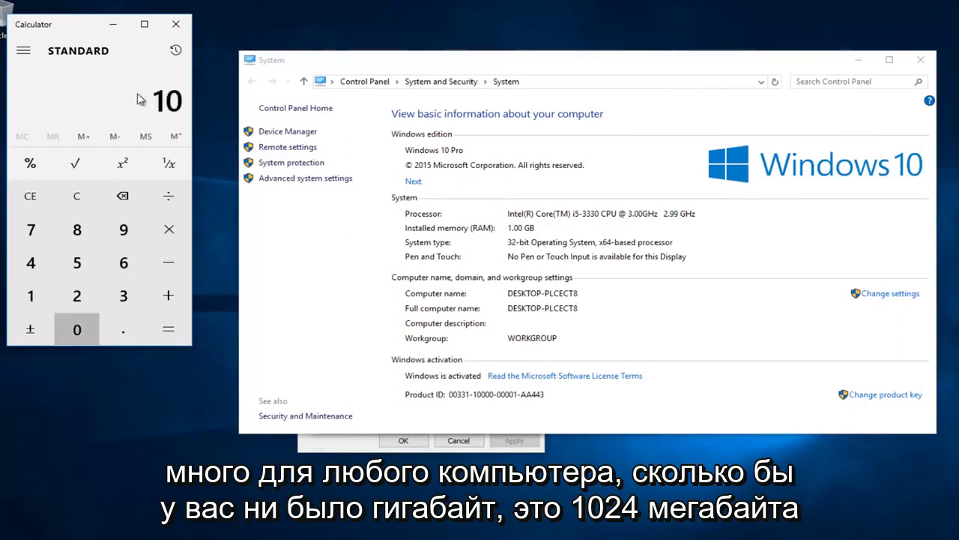
text(25)
key(BackSpace)
text(4)
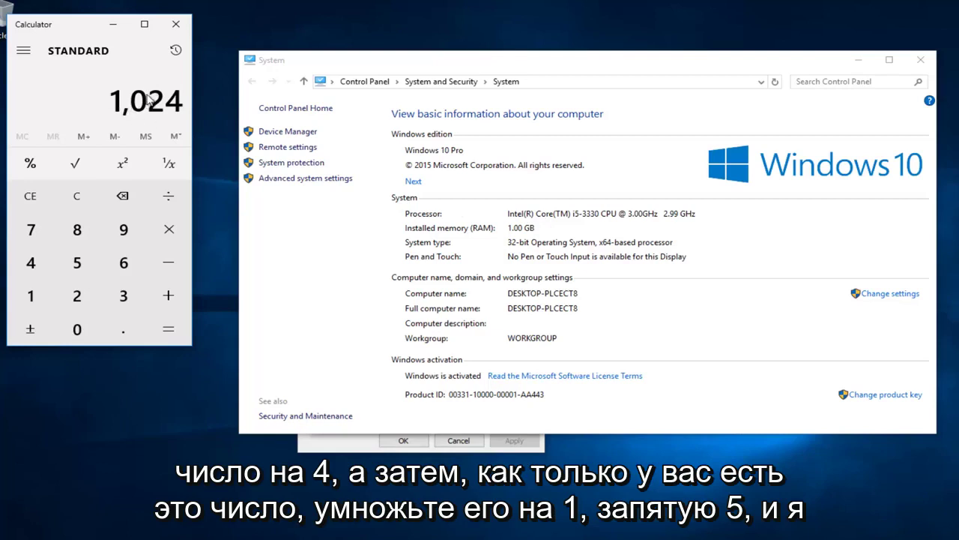
key(asterisk)
text(1.5)
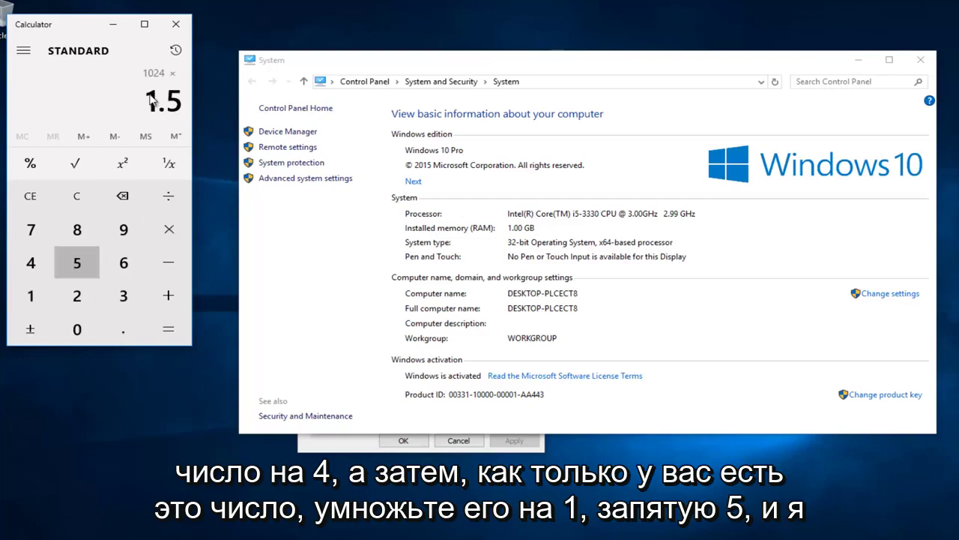
key(Return)
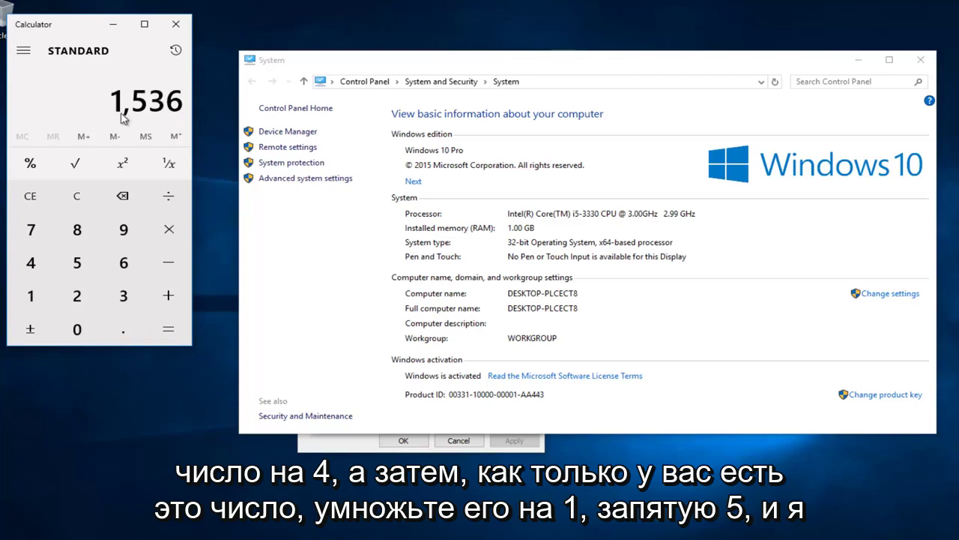
Set both the initial and maximum paging file size of drive C: to 1536 MB and assign them to the drive.
click(322, 441)
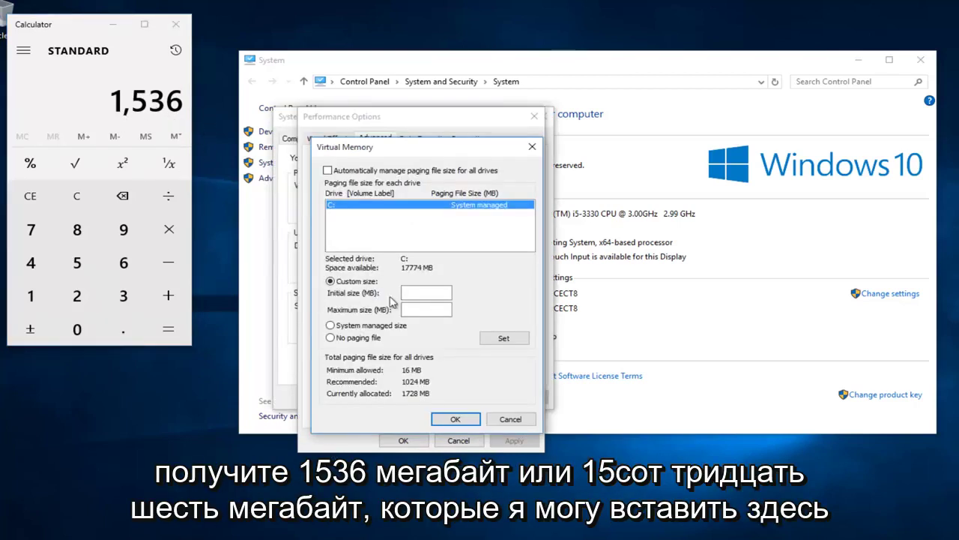
click(426, 293)
text(1536)
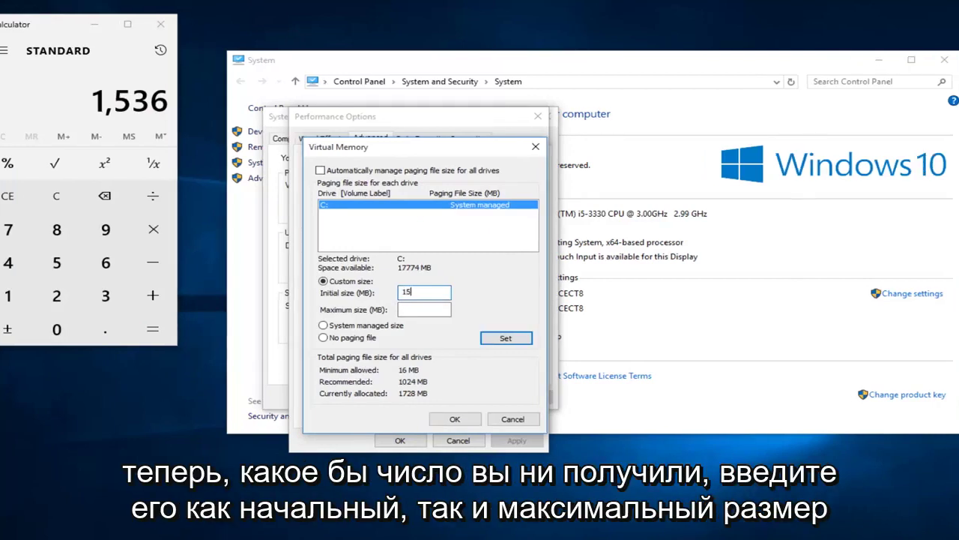
click(420, 309)
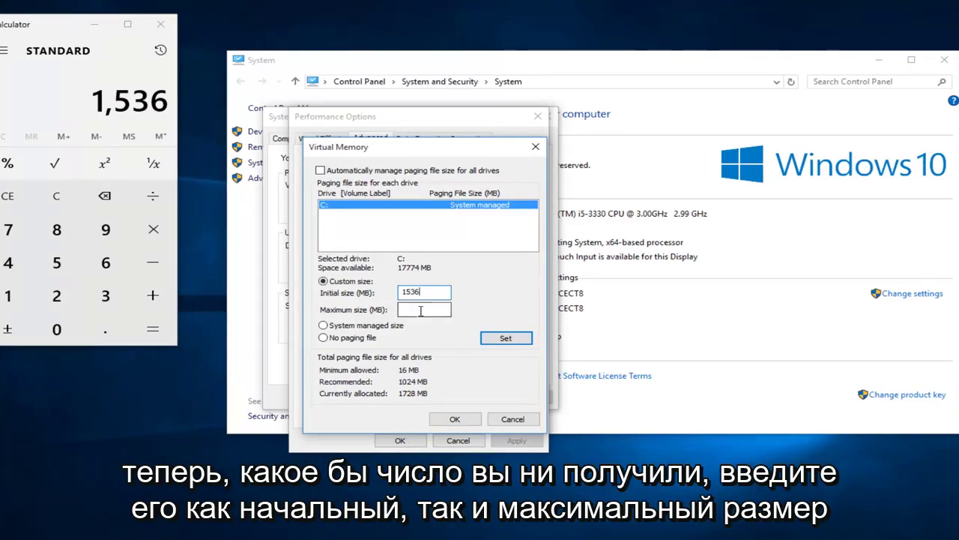
text(1536)
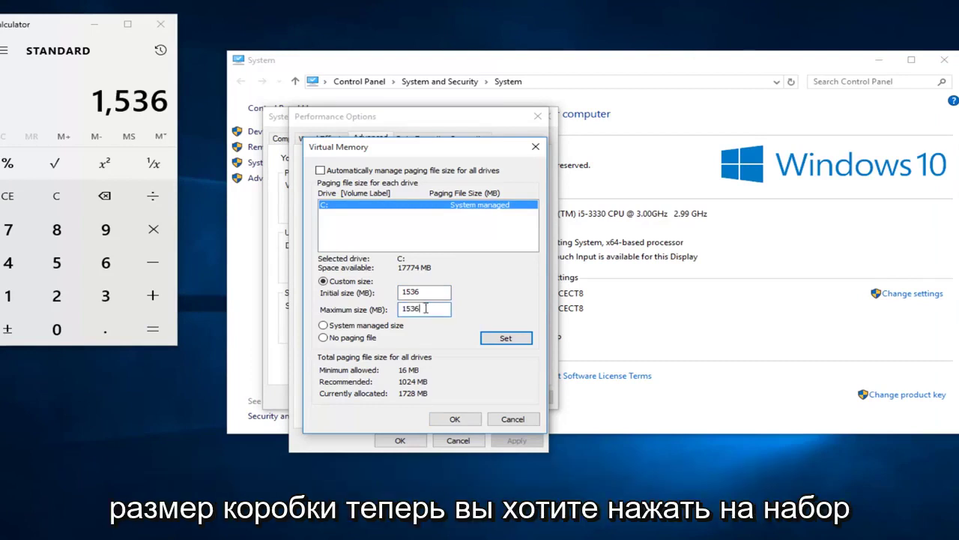
click(502, 339)
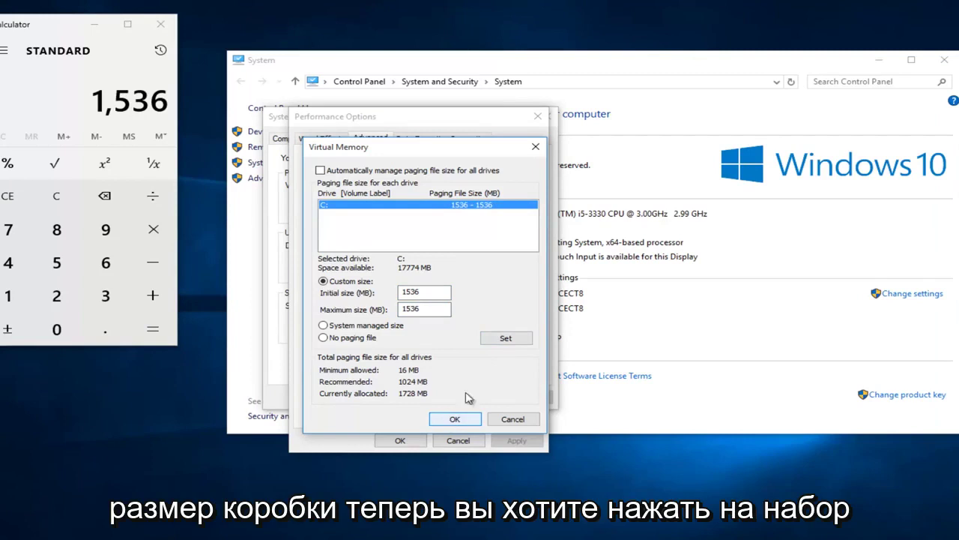
click(506, 340)
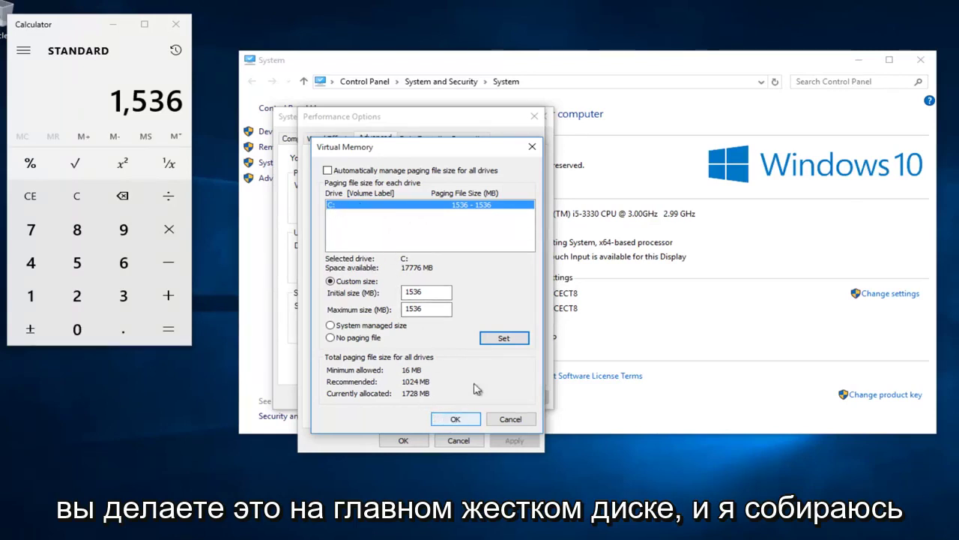
click(497, 339)
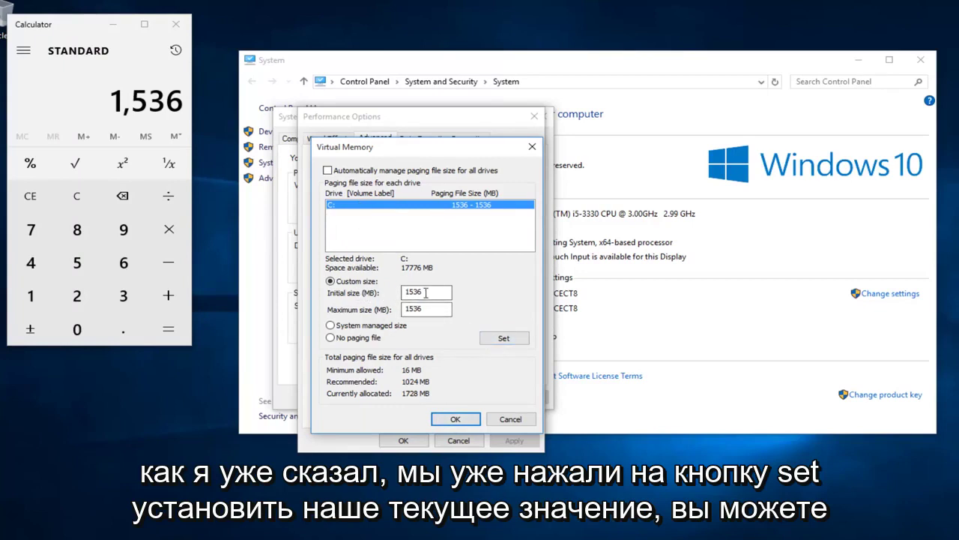
Close Calculator, accept the virtual memory changes and acknowledge the restart notice.
click(175, 24)
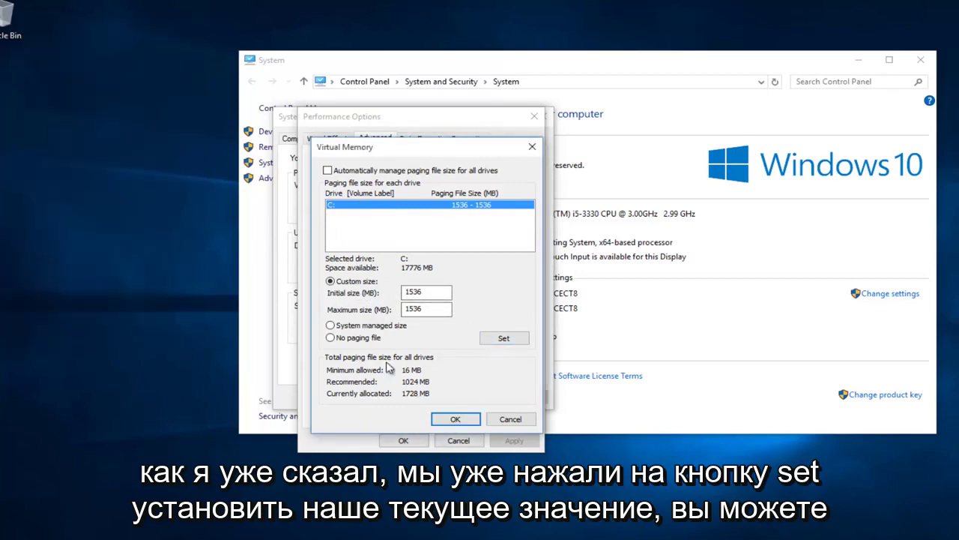
click(459, 421)
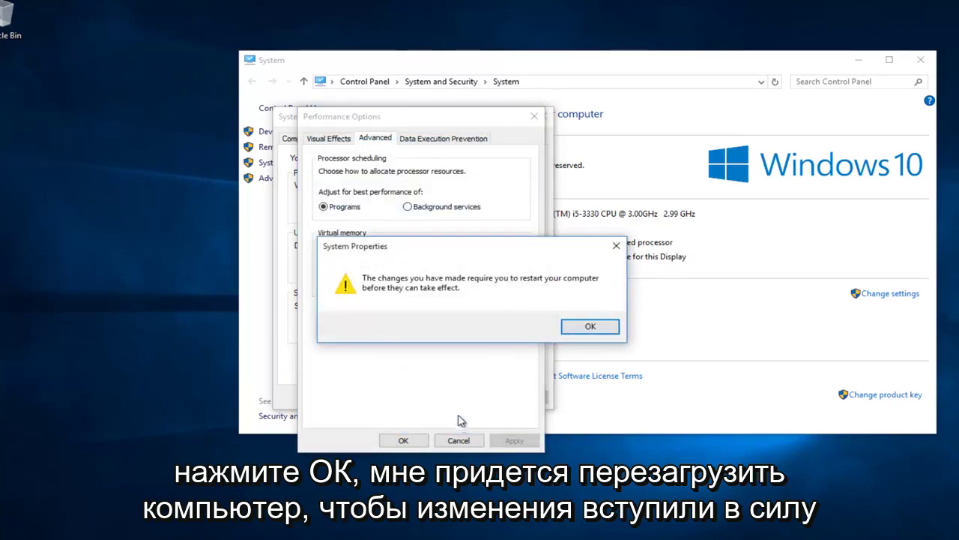
click(590, 328)
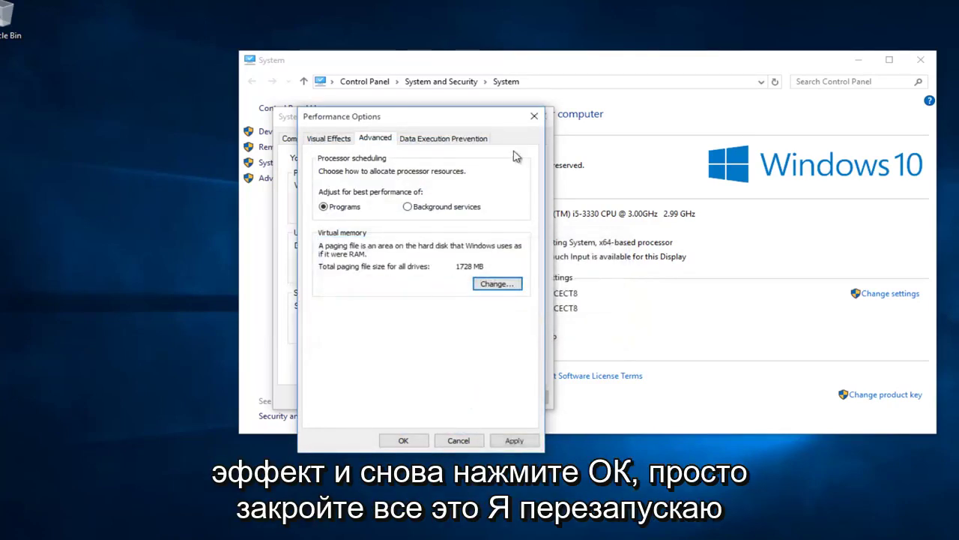
Close the Performance Options, System Properties and System windows and restart the computer.
click(534, 118)
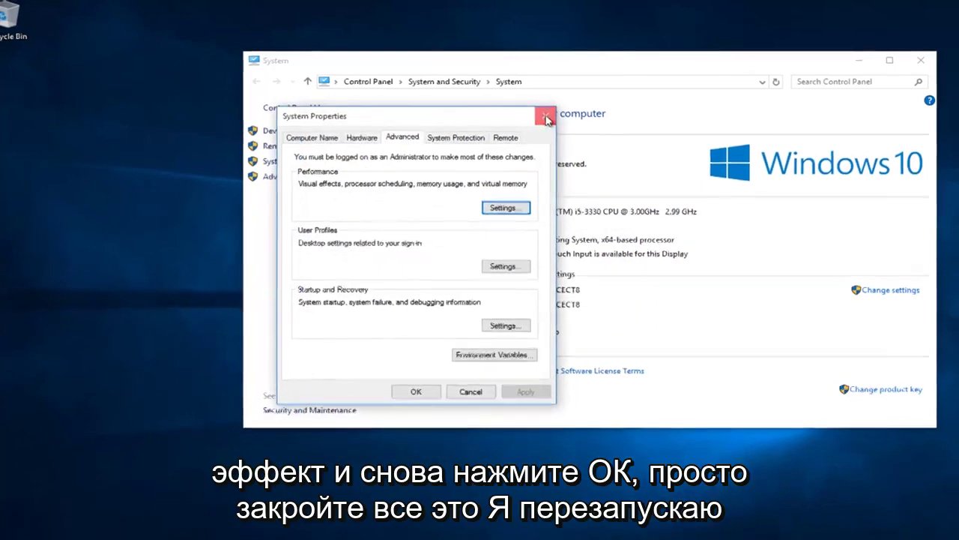
click(546, 118)
click(921, 59)
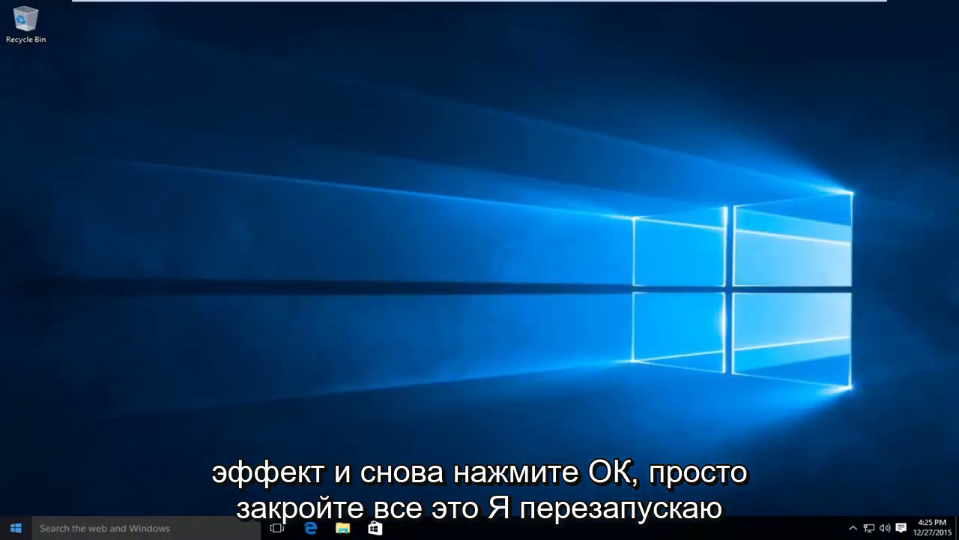
right_click(15, 529)
mouse_move(41, 516)
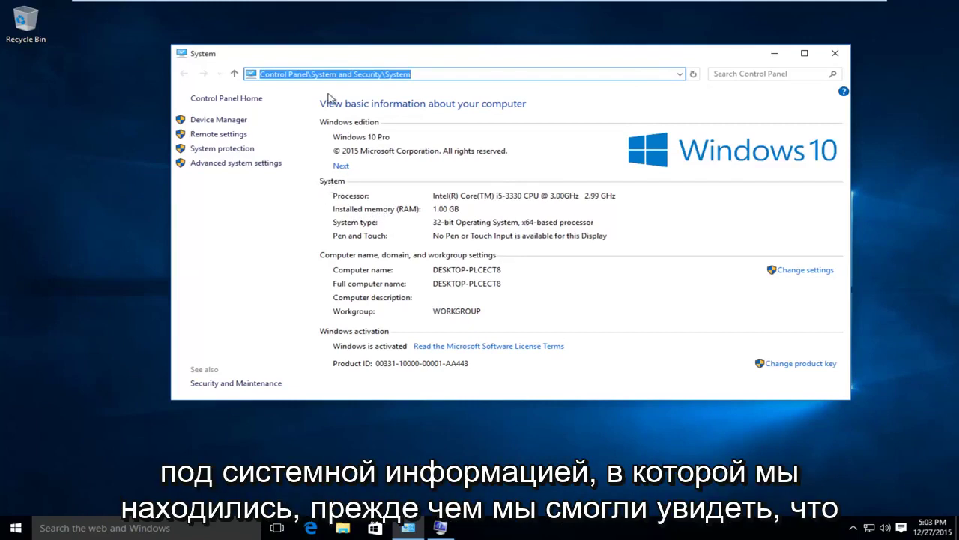
Switch from the System window to System Information and examine the total virtual memory and page file space.
click(442, 89)
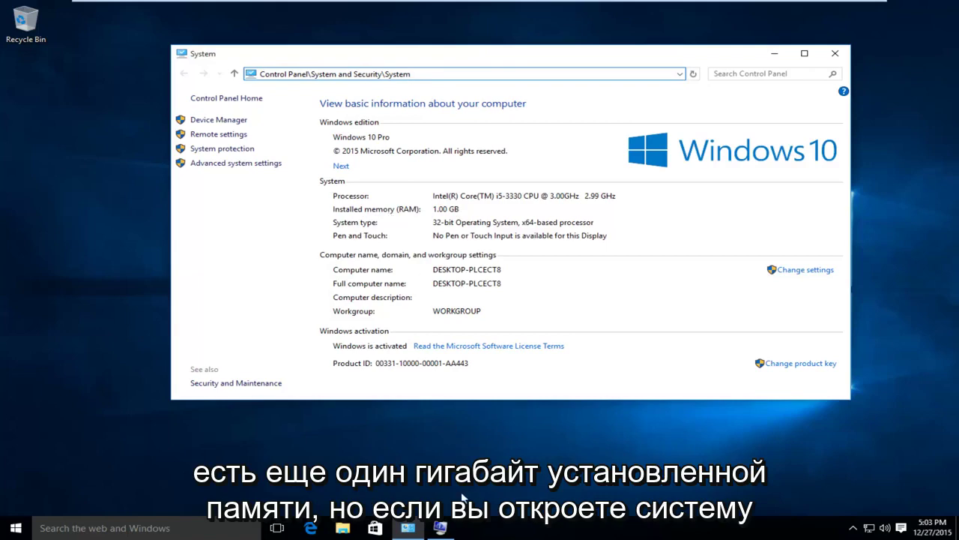
click(441, 528)
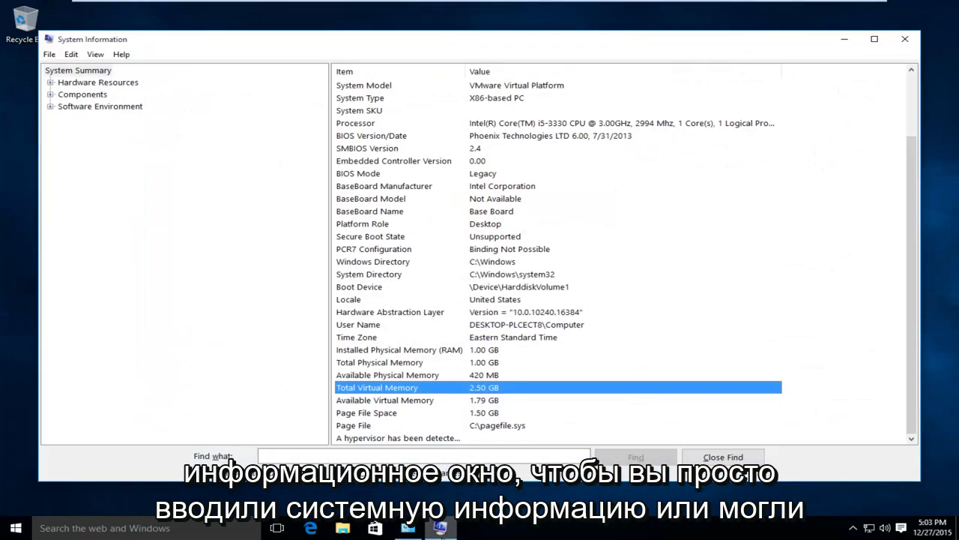
click(263, 412)
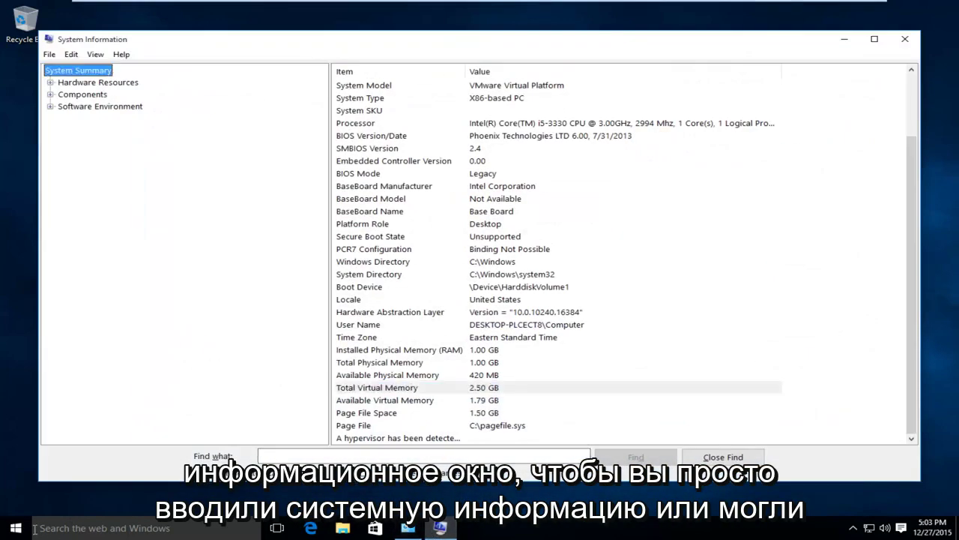
Bring up the Run dialog through a search for "run", enter msinfo32 as the command, and dismiss the dialog without running it.
click(88, 532)
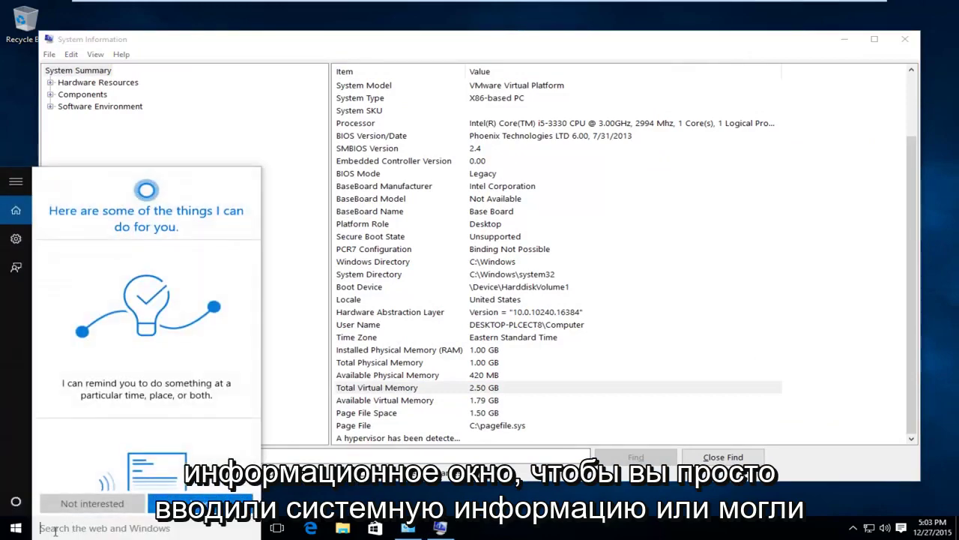
click(9, 532)
text(run)
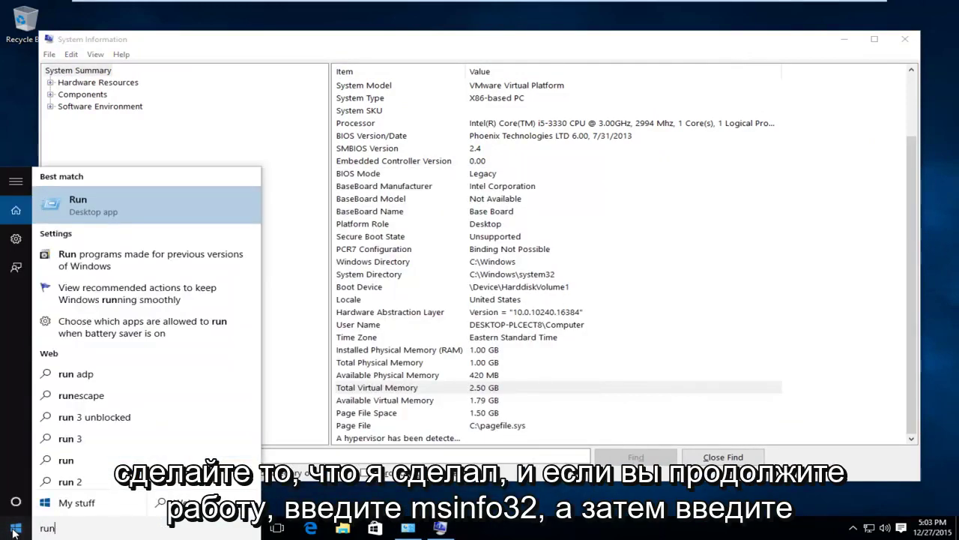
key(Return)
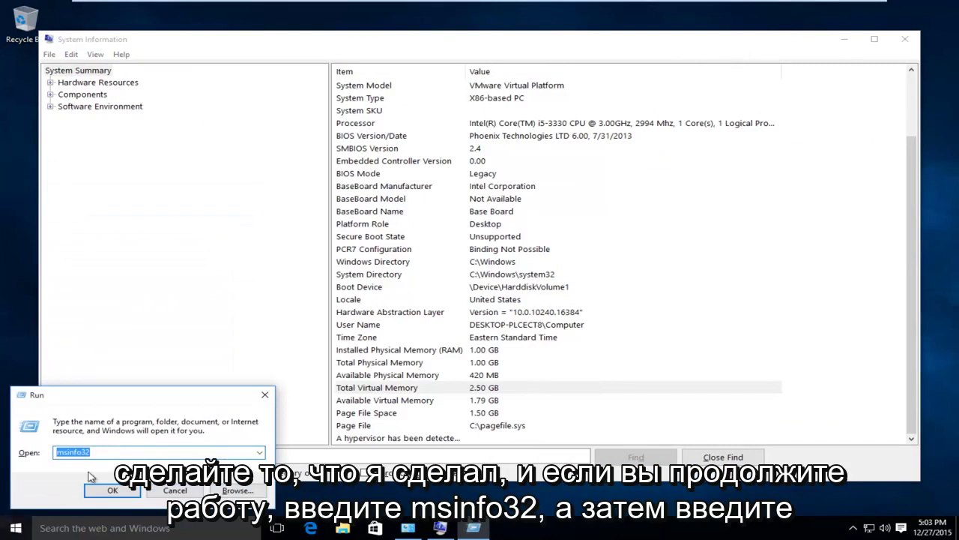
text(msinfo32)
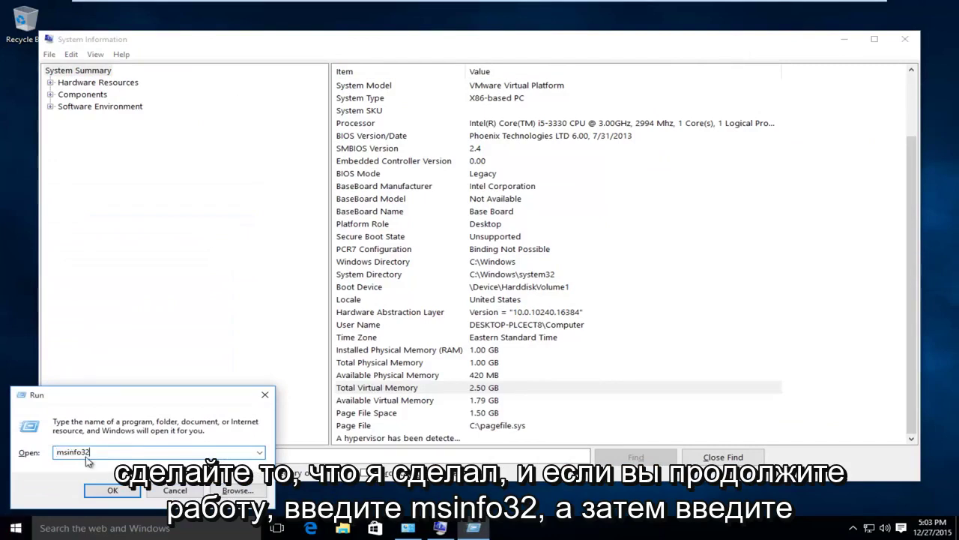
click(173, 492)
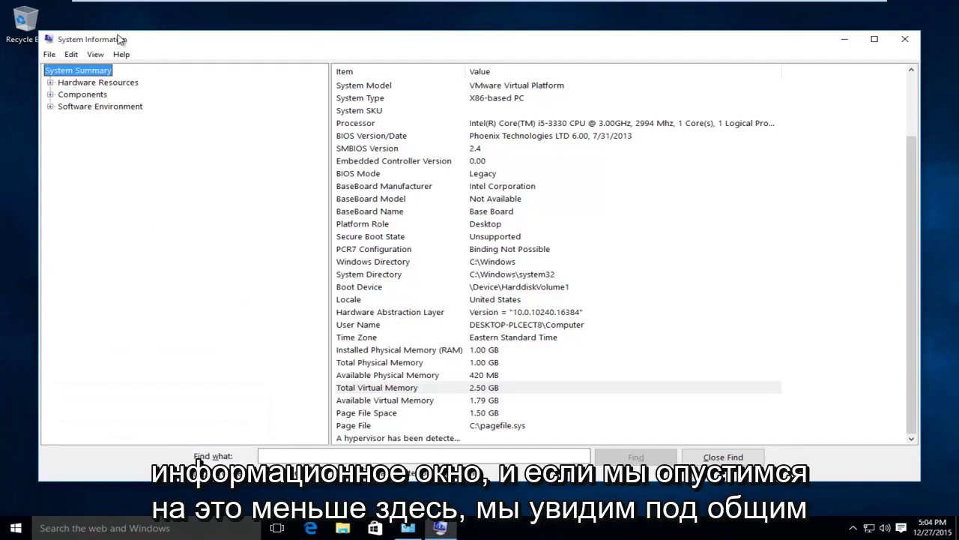
Compare the total virtual memory with the installed physical memory (RAM) in the System Summary.
click(425, 299)
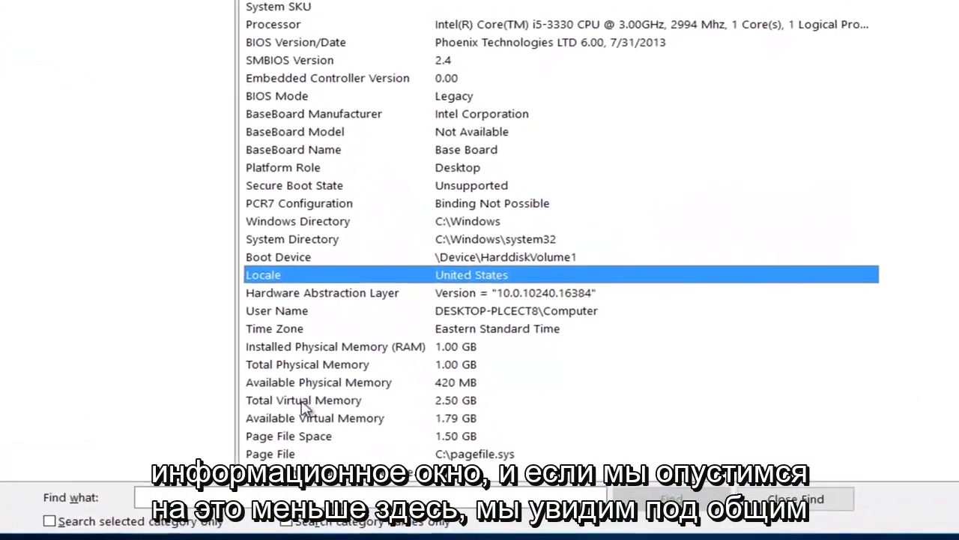
click(472, 395)
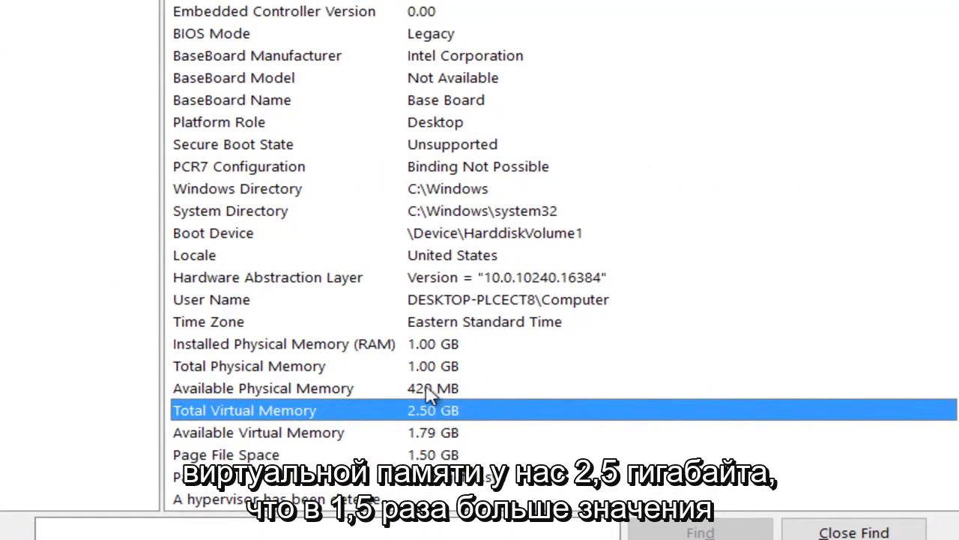
click(421, 345)
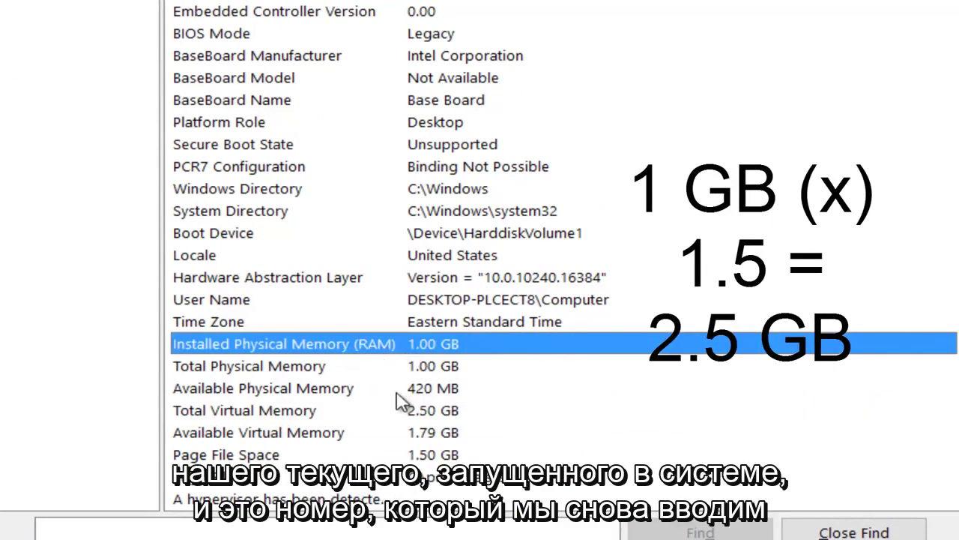
click(383, 414)
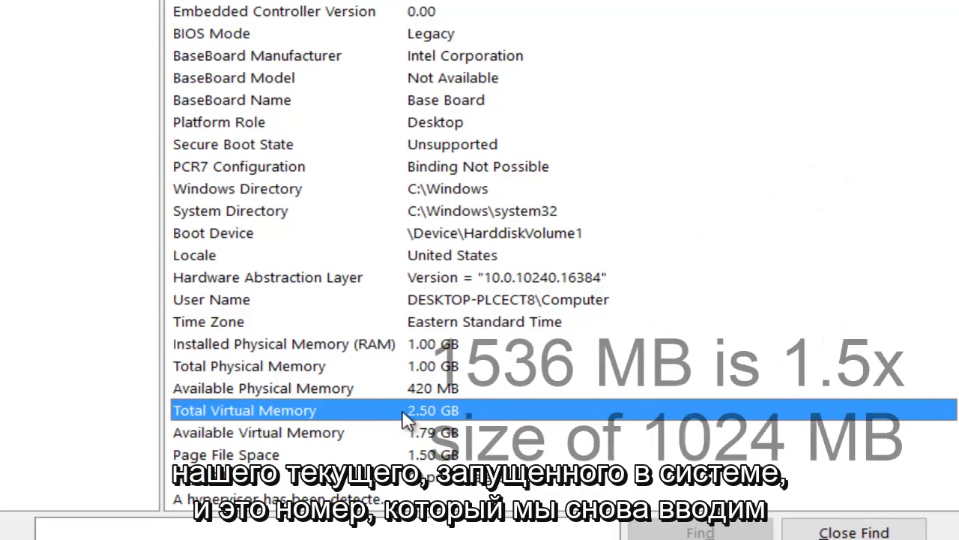